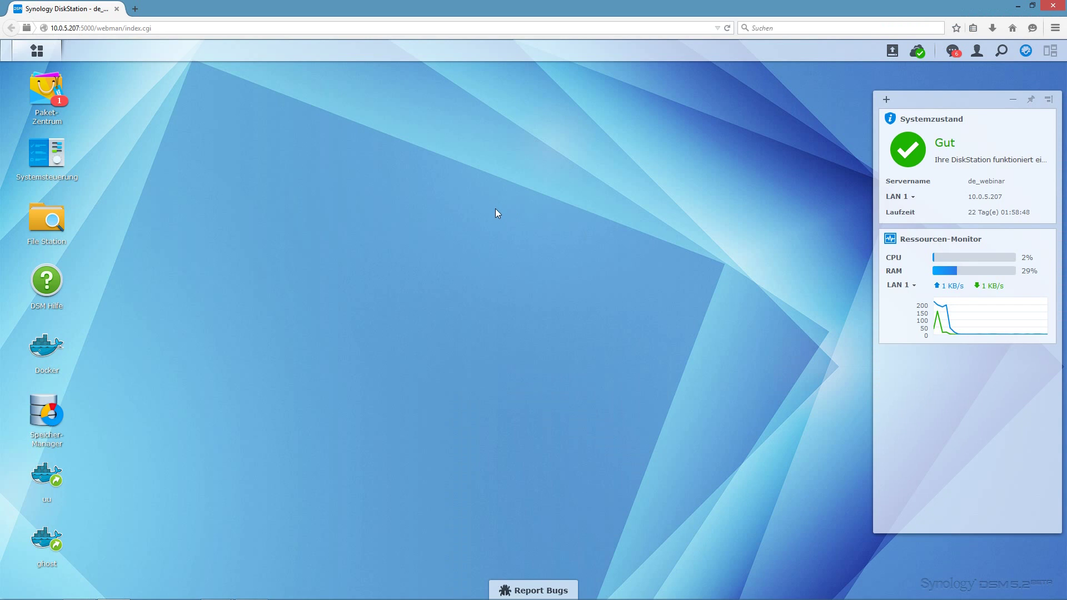
- Open Docker and search its image registry for "redmine"
click(37, 50)
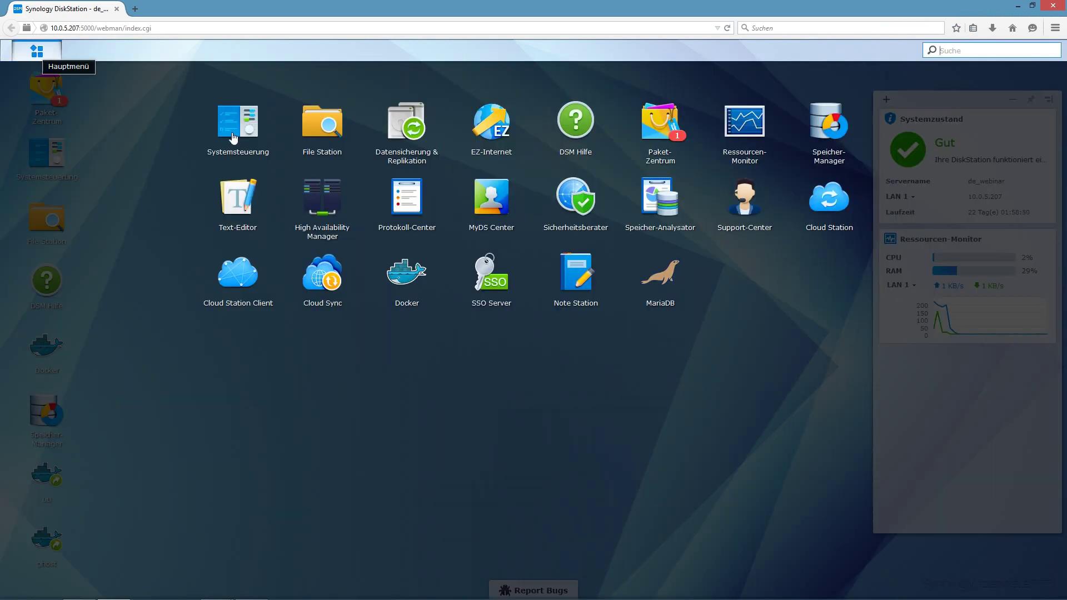
click(401, 277)
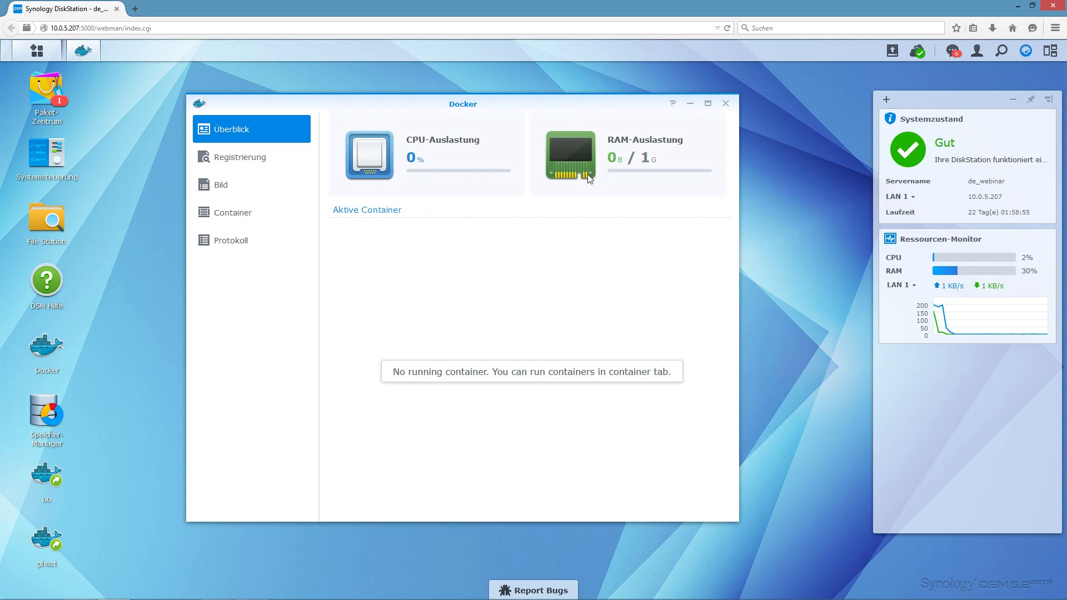
click(237, 163)
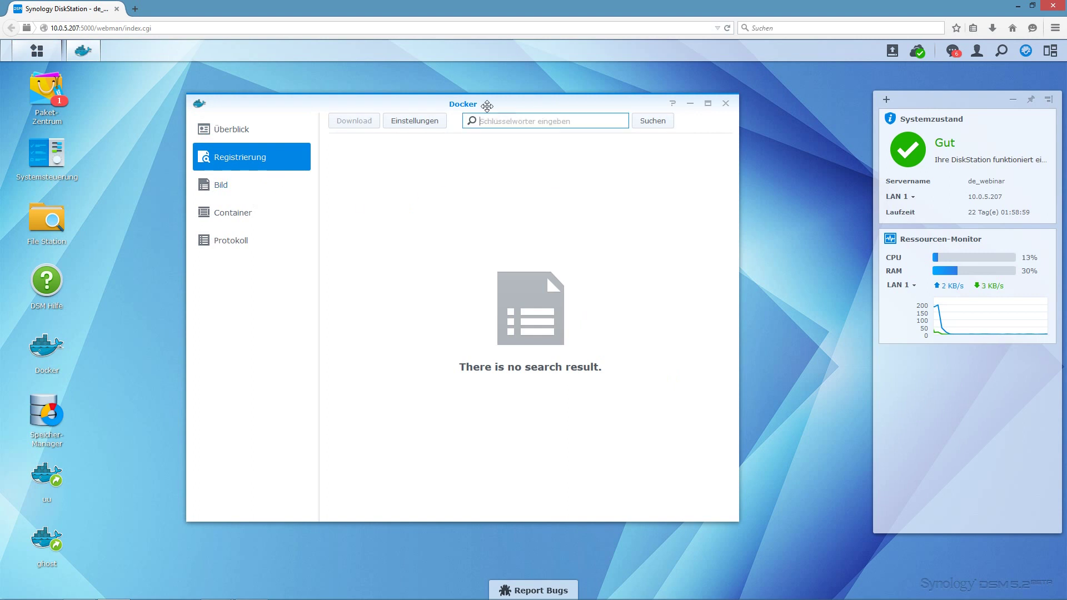
text(redmkine)
key(BackSpace)
key(BackSpace)
key(BackSpace)
key(BackSpace)
text(ine)
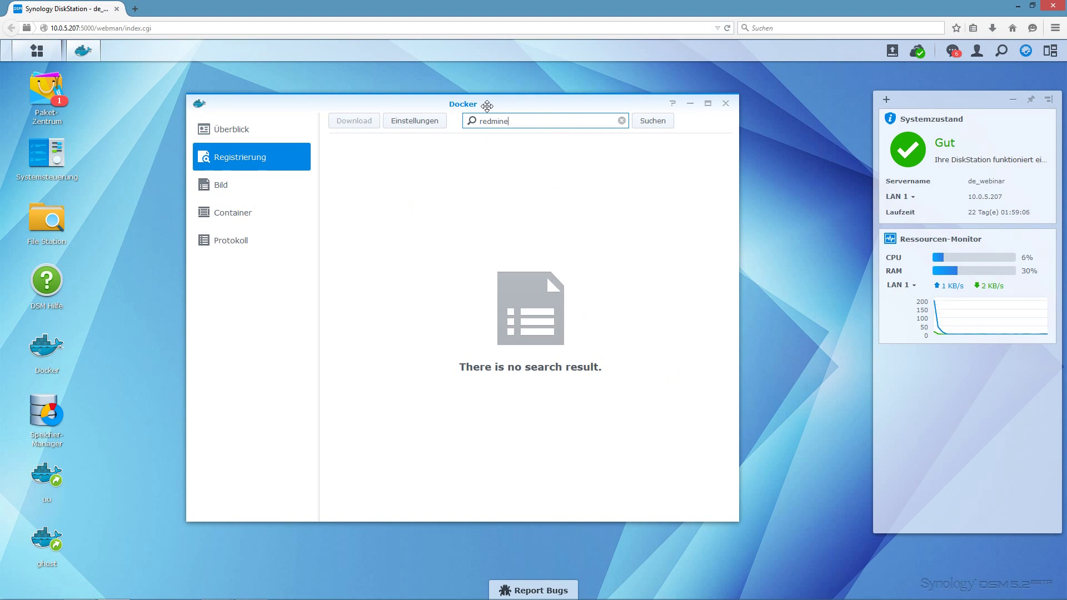
key(Return)
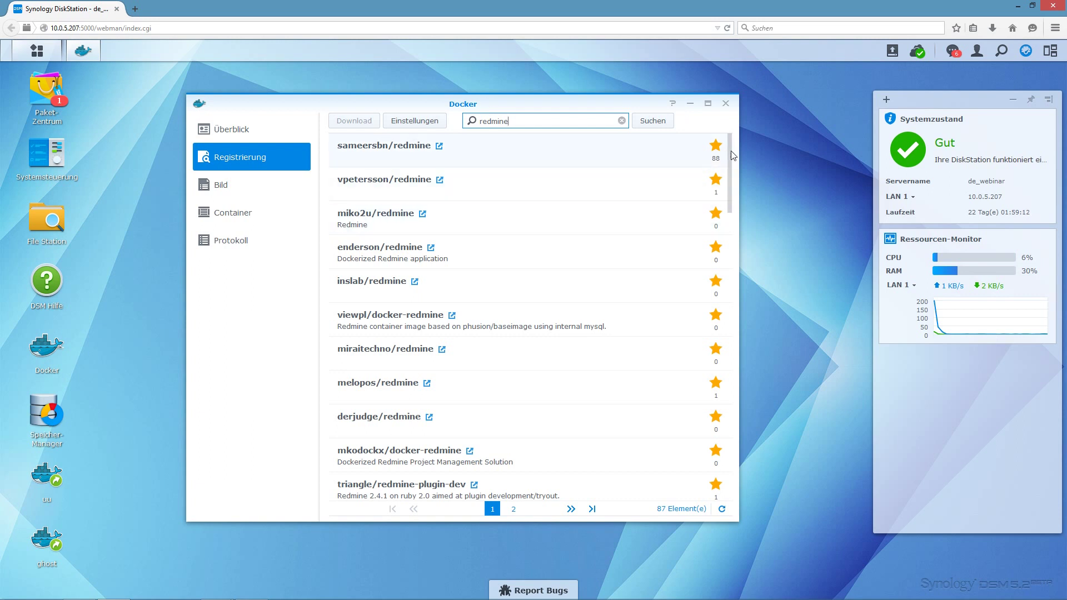
- Examine the version tags offered for the sameersbn/redmine image, and cancel the tag selection without downloading
click(601, 156)
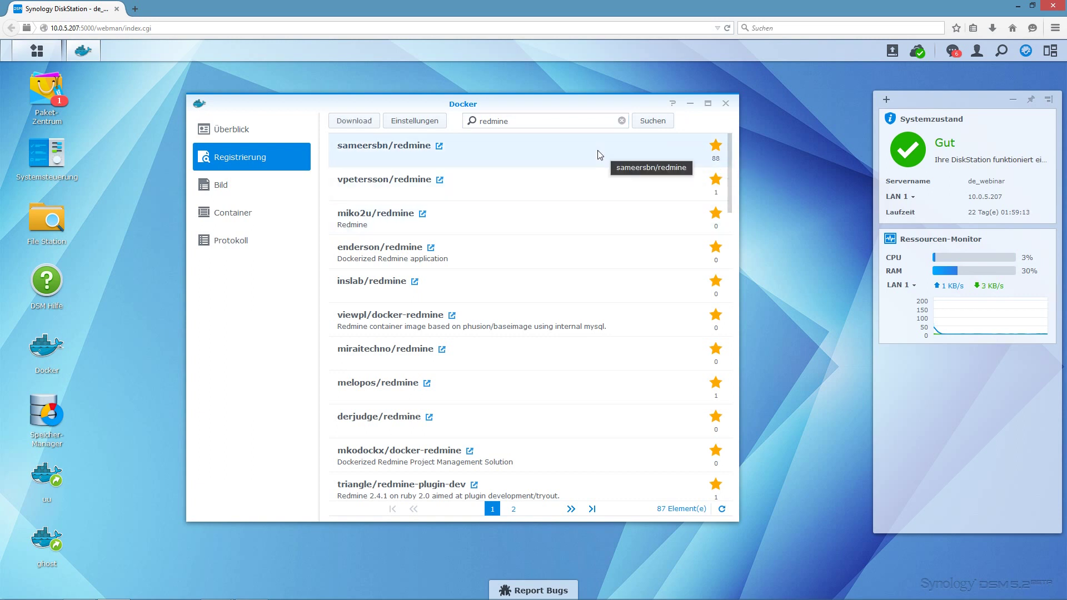
double_click(513, 153)
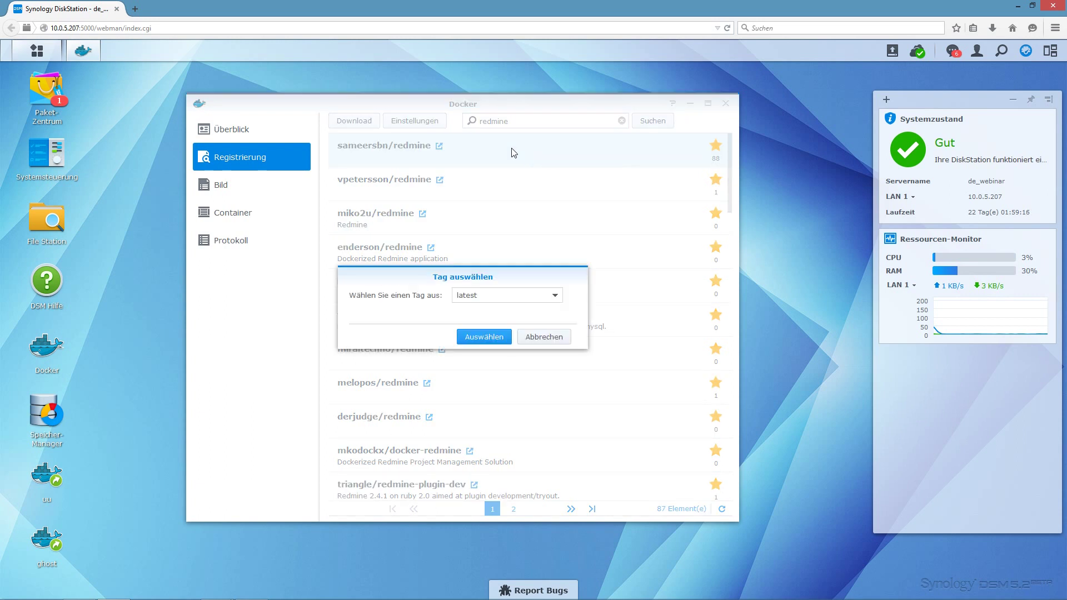
click(552, 298)
scroll(532, 348, down, 5)
scroll(530, 349, down, 2)
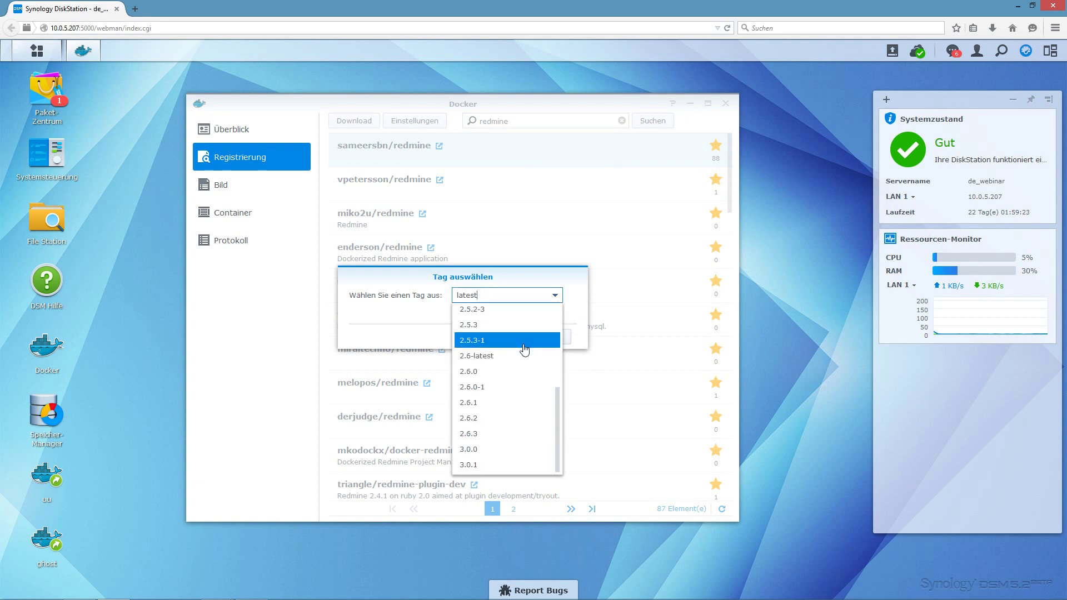
click(581, 293)
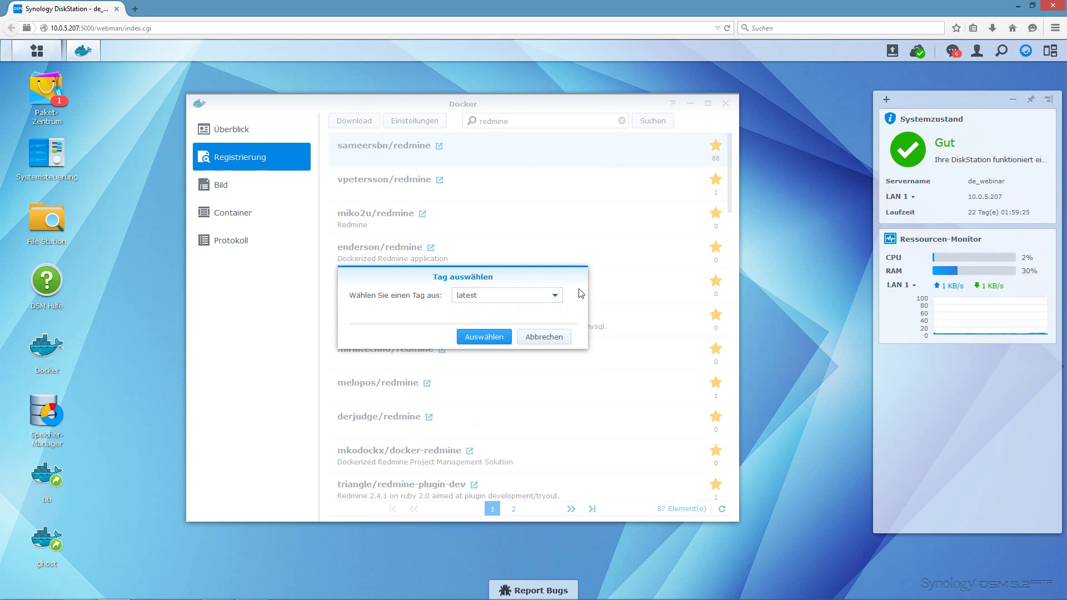
click(551, 341)
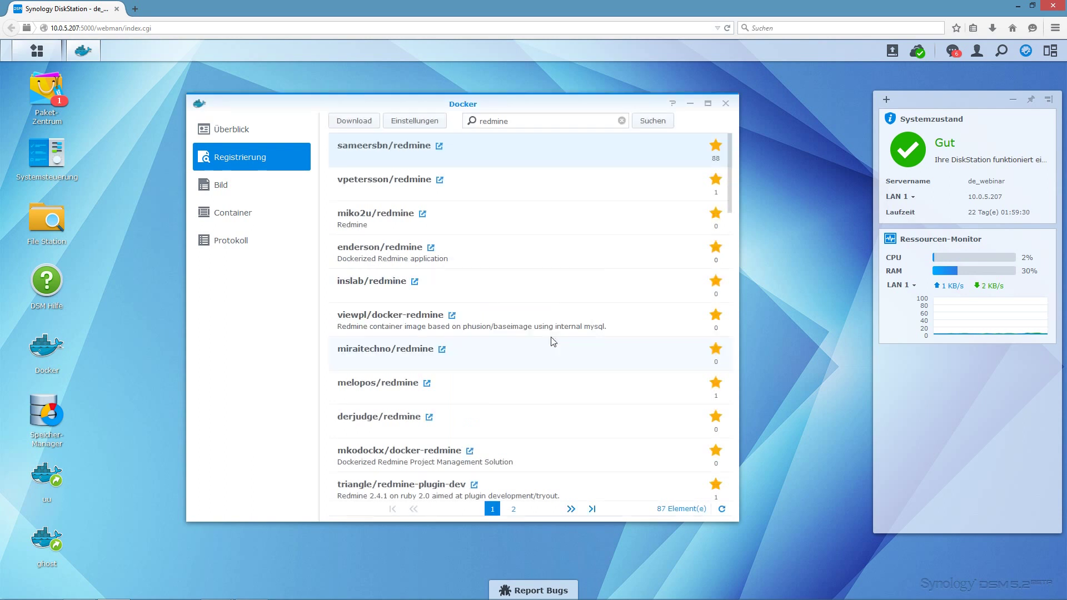
- Start a container from the dorowu/ubuntu-lxqt-vnc image, name it ubuntutest123 and have its ports assigned automatically
click(244, 188)
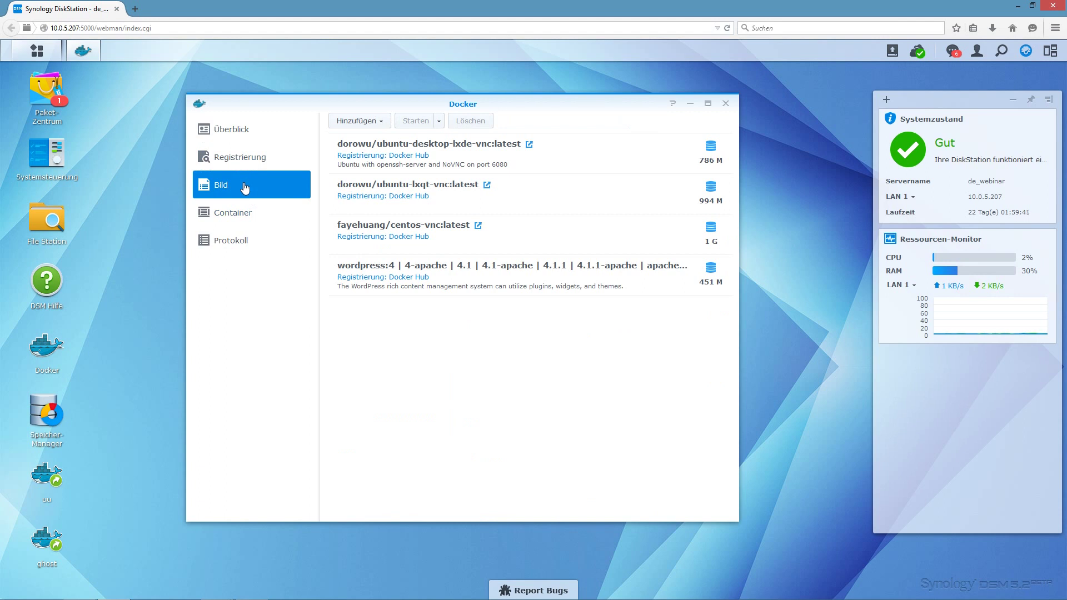
click(395, 192)
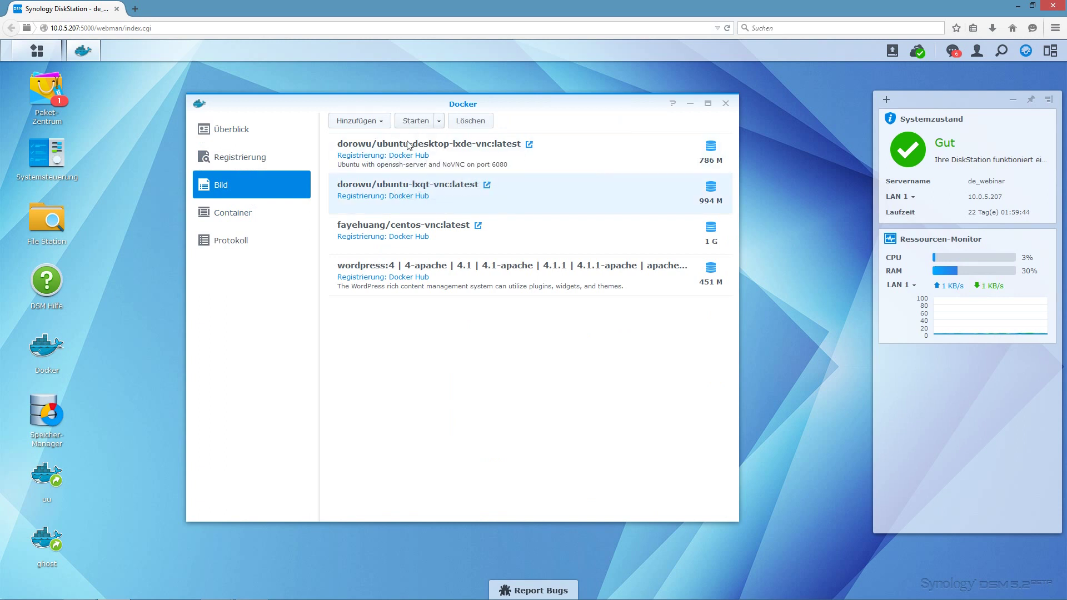
double_click(411, 194)
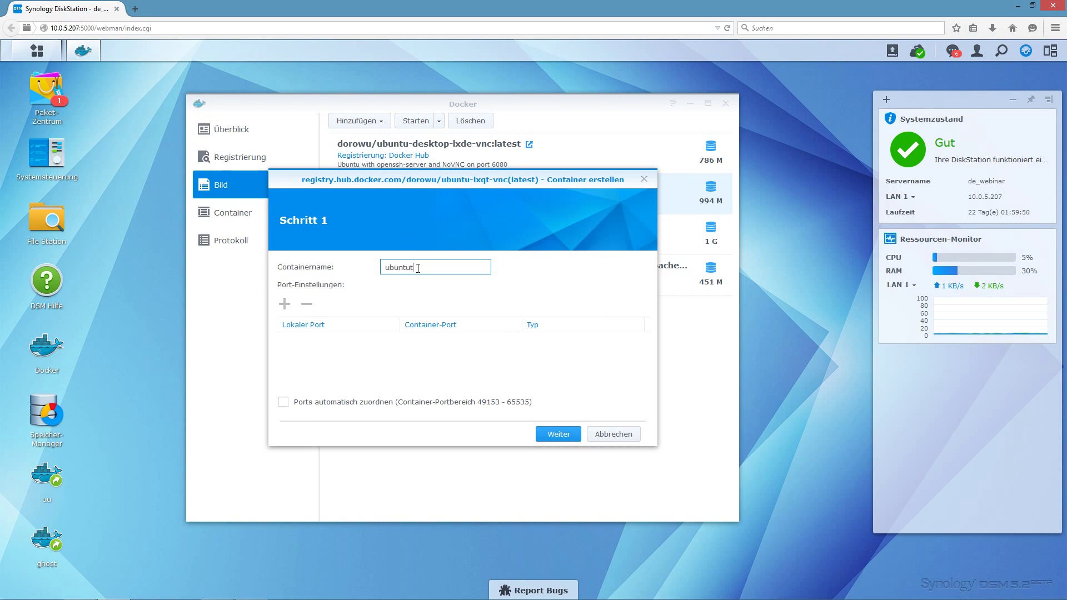
text(ubuntutest123)
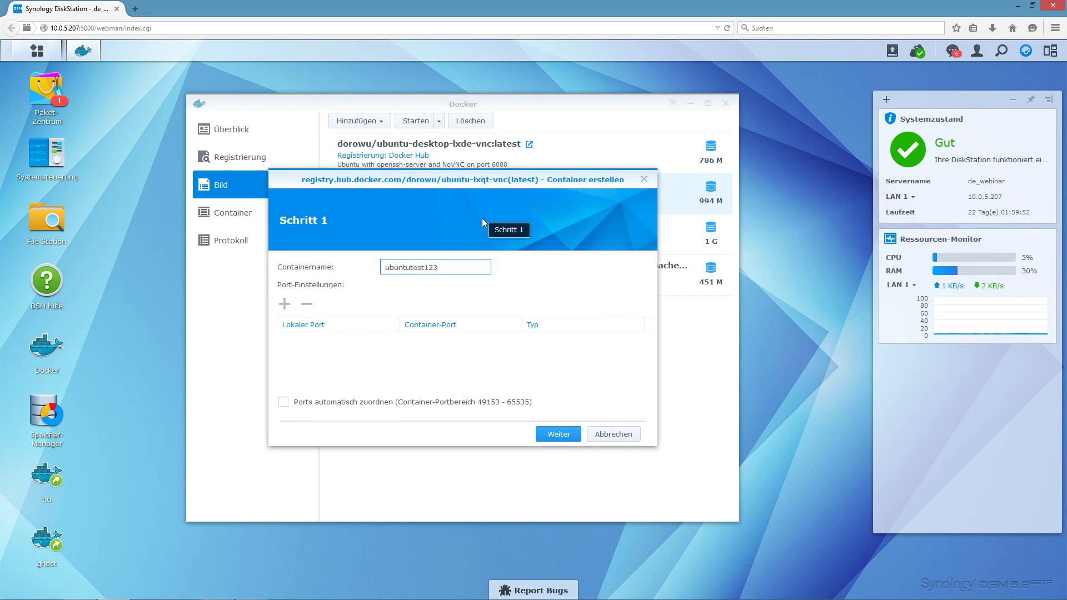
click(283, 401)
click(559, 435)
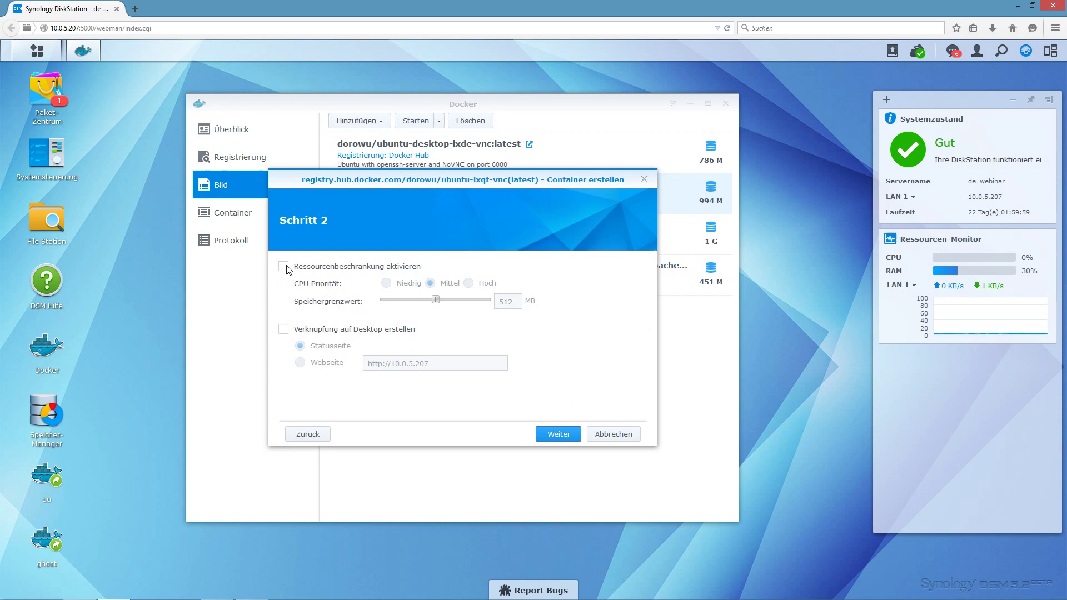
- Enable resource limitation with low CPU priority and a 304 MB memory limit, and apply the settings to create the container
click(286, 268)
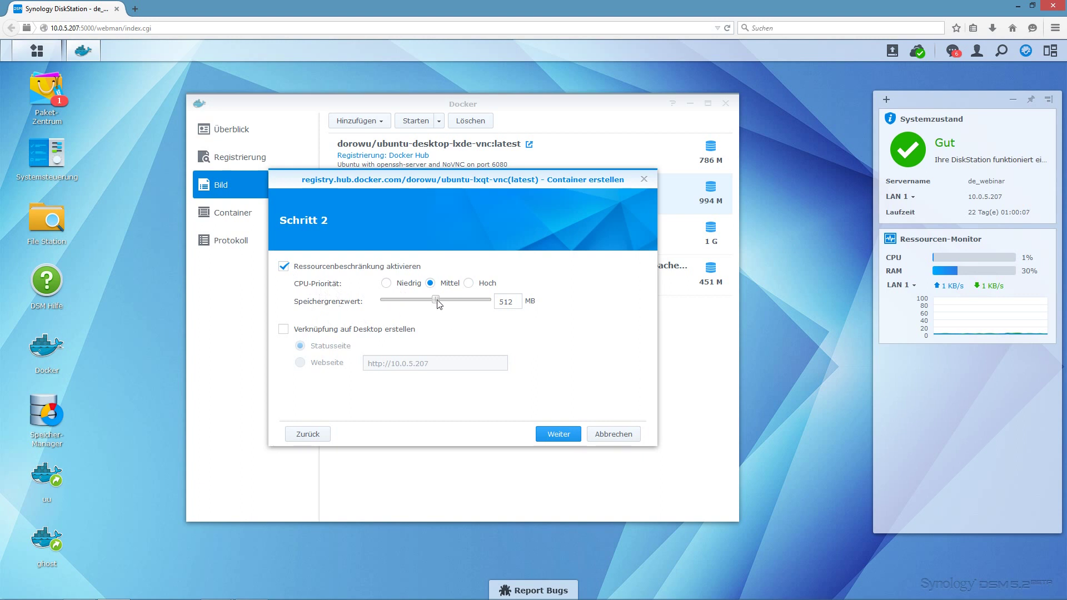
drag(439, 303, 431, 303)
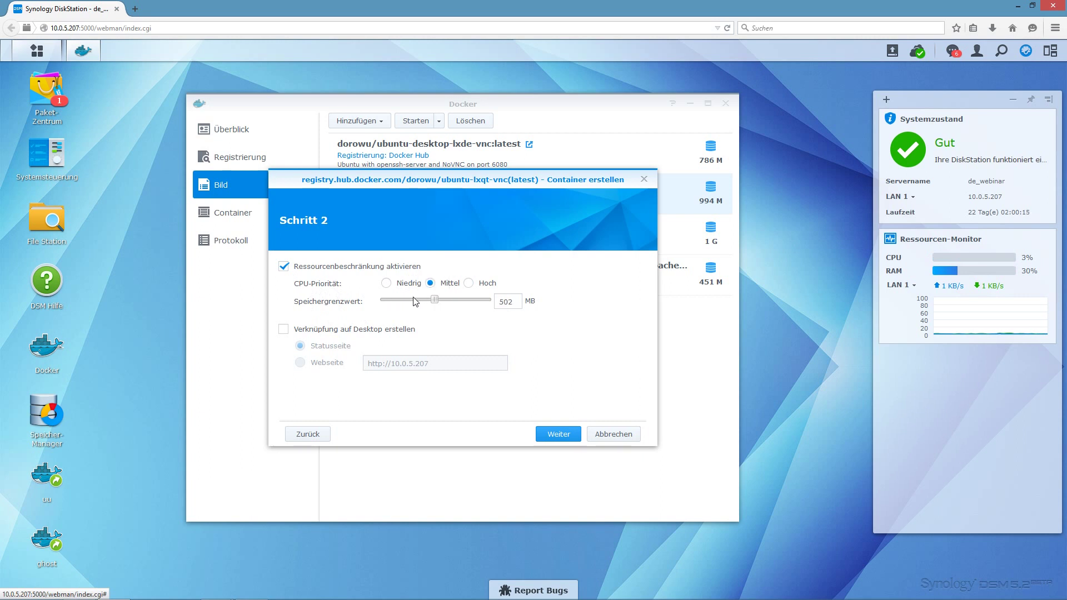
click(386, 284)
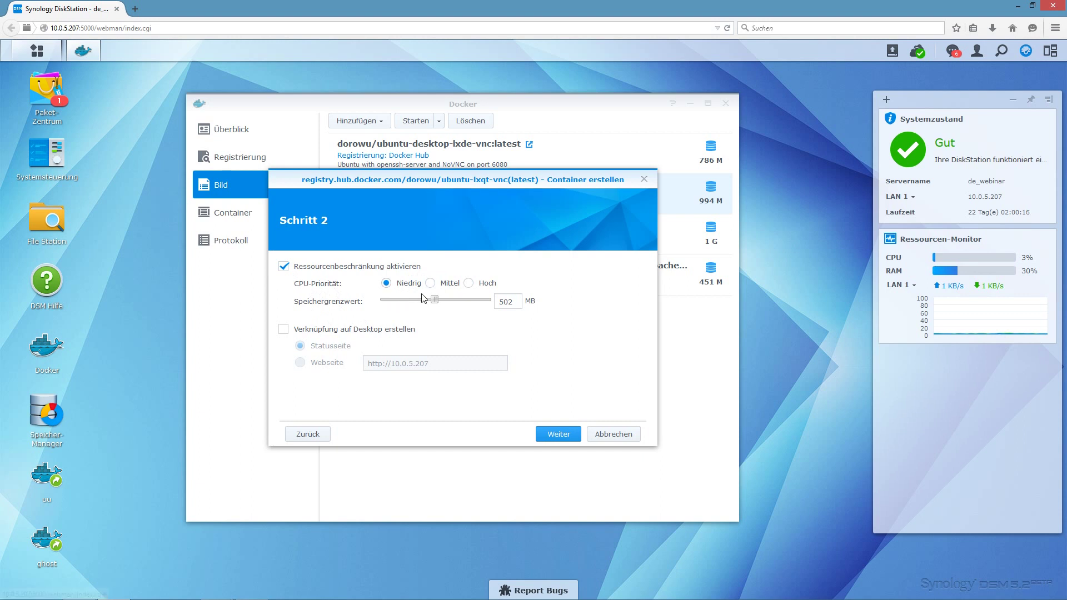
drag(423, 299, 414, 301)
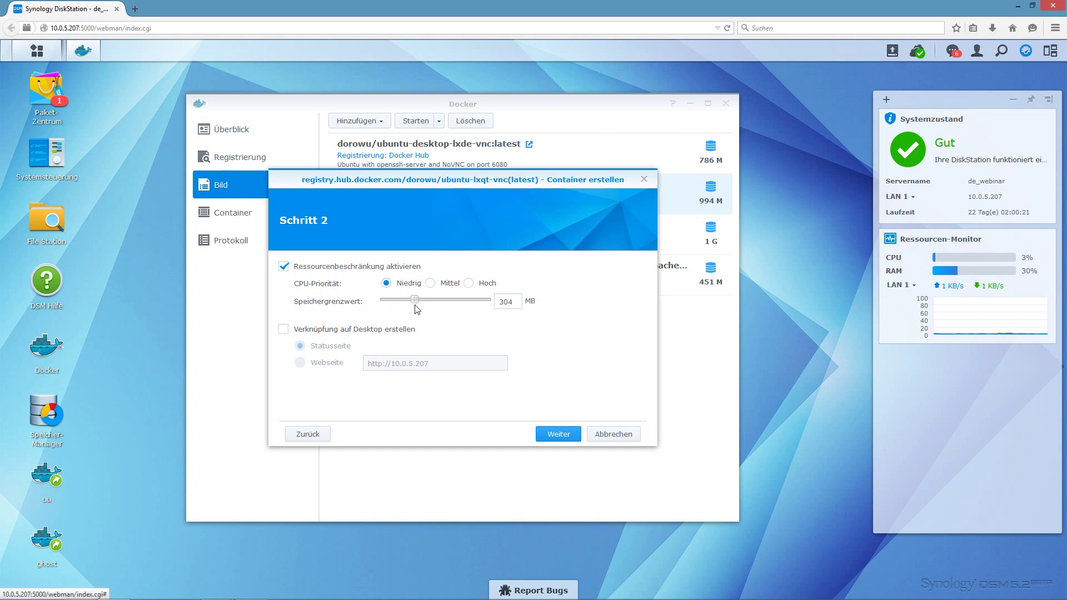
click(567, 435)
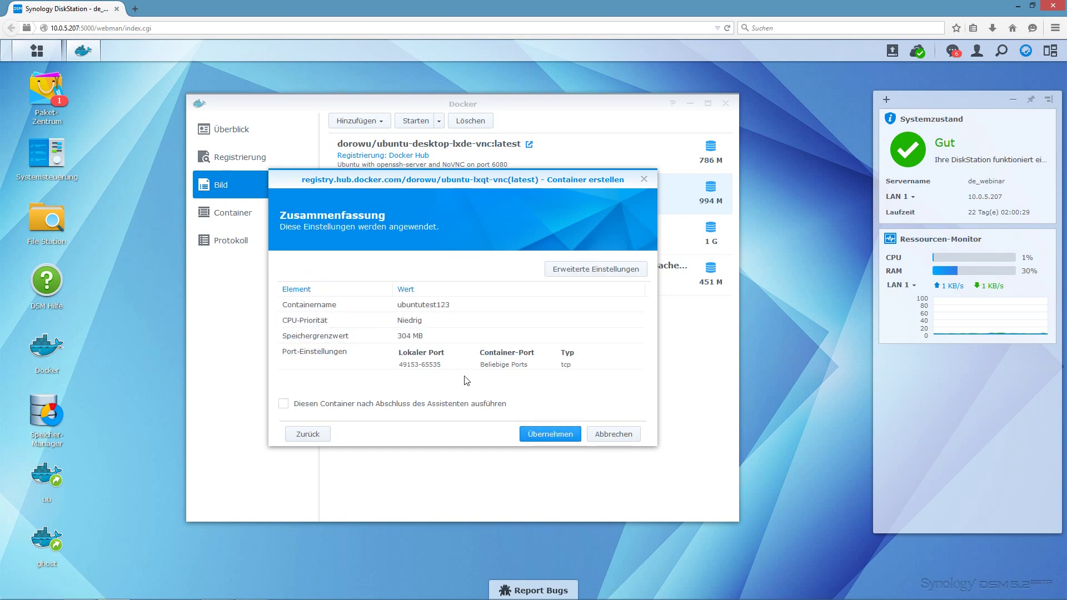
click(540, 433)
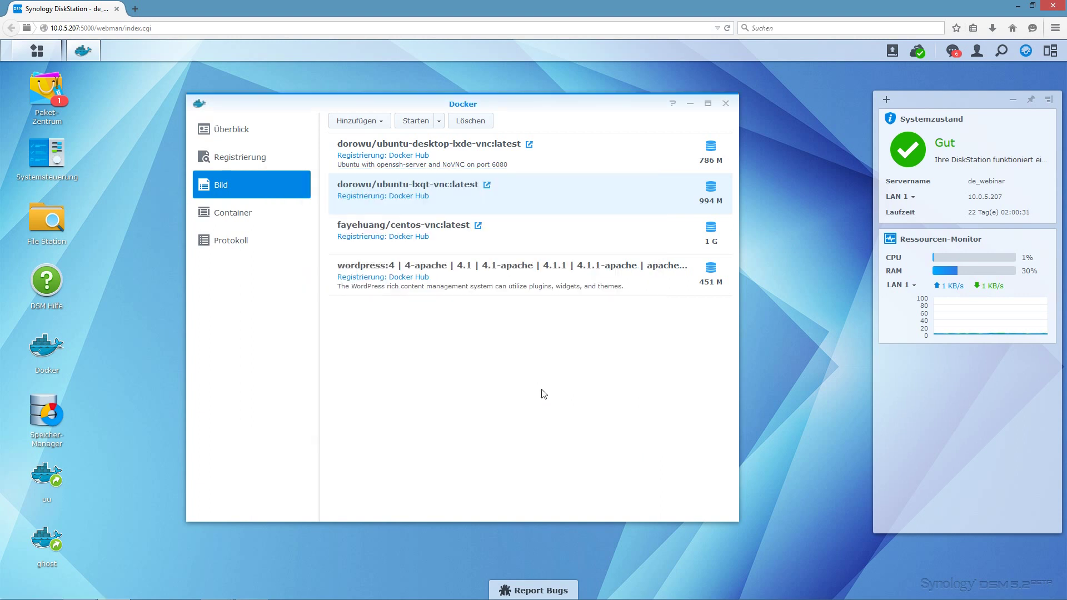
- Start the existing UBUNUTU container and open its details window
click(242, 213)
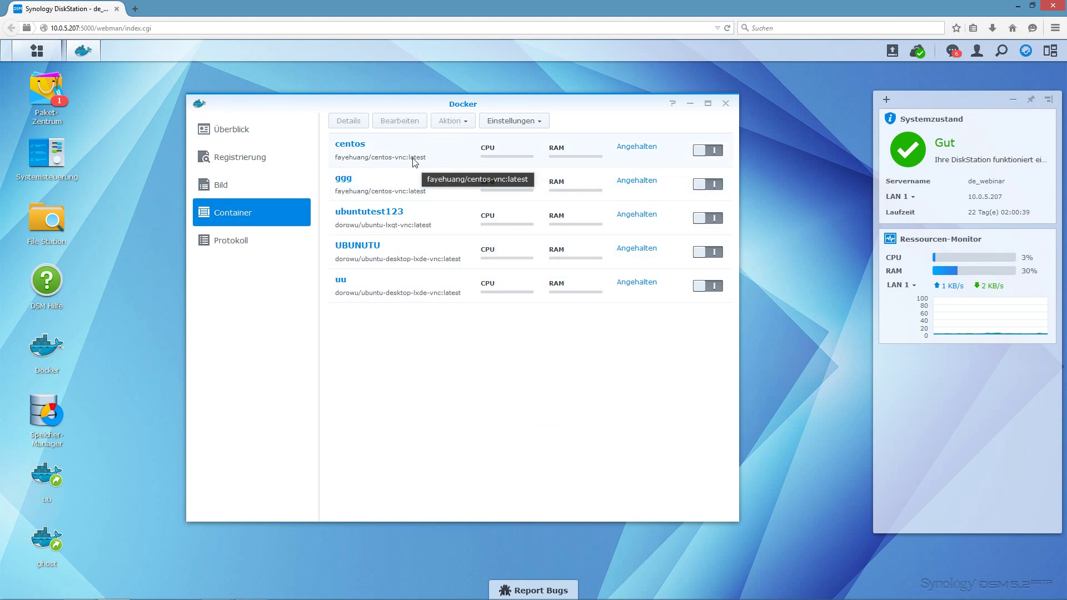
click(407, 260)
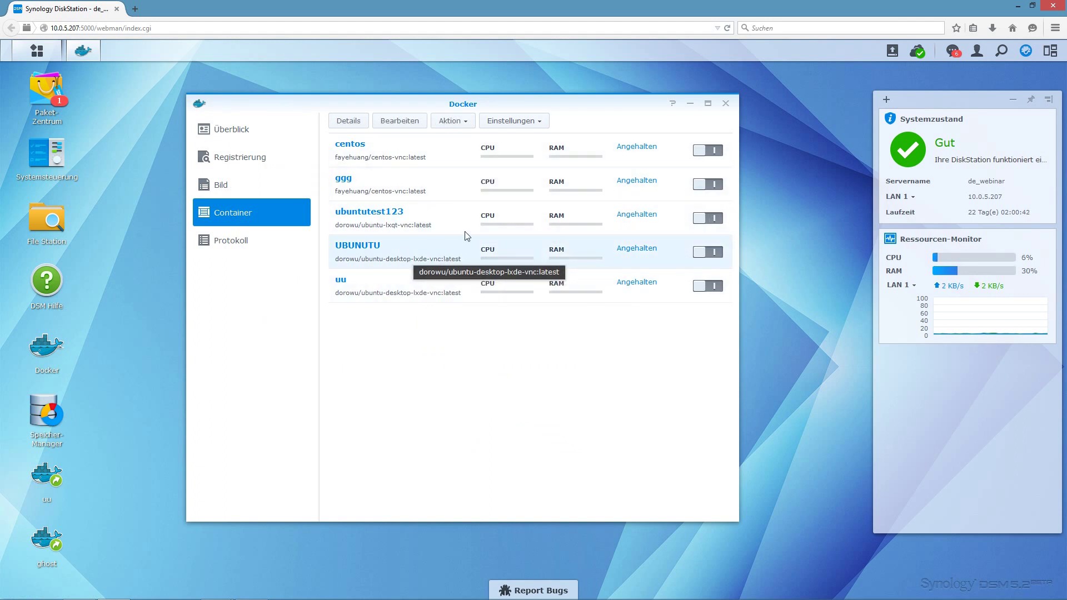
click(706, 252)
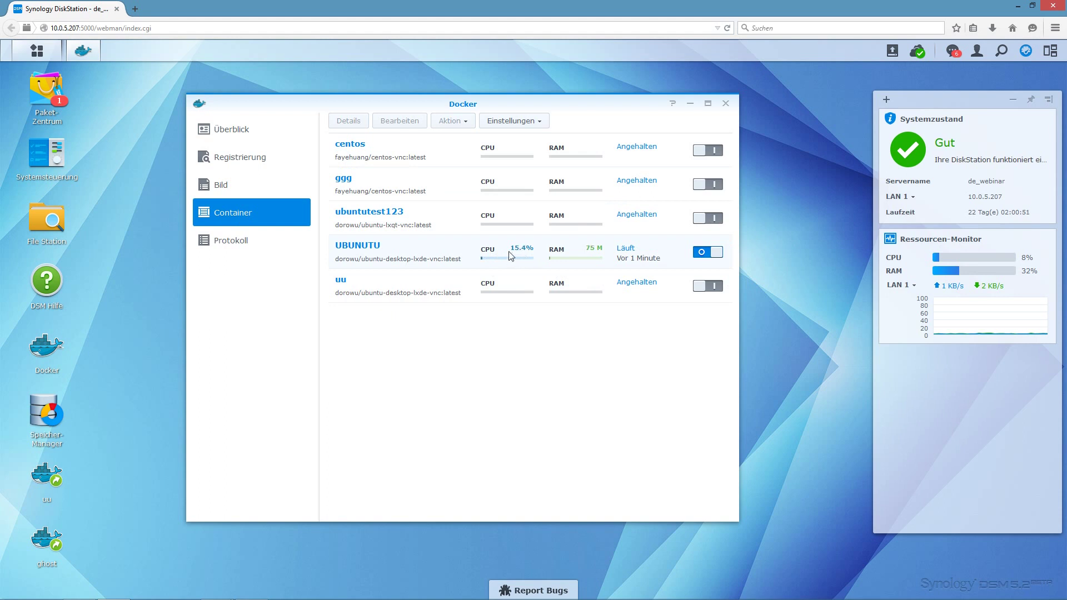
click(392, 257)
click(351, 121)
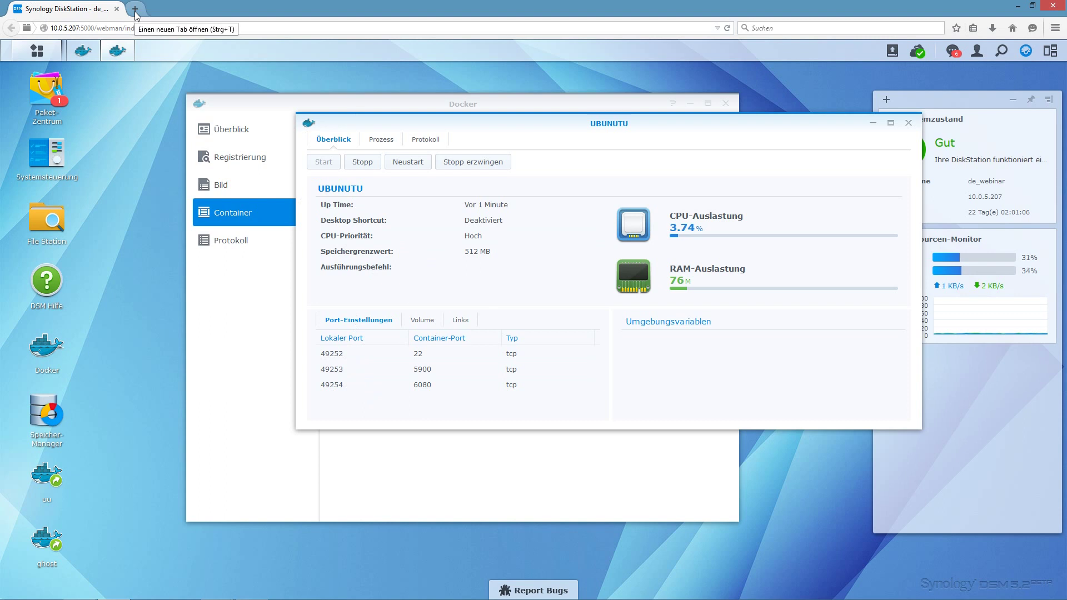
- Copy the DiskStation's web address into the address bar of a new browser tab
click(106, 27)
key(ctrl+c)
right_click(106, 28)
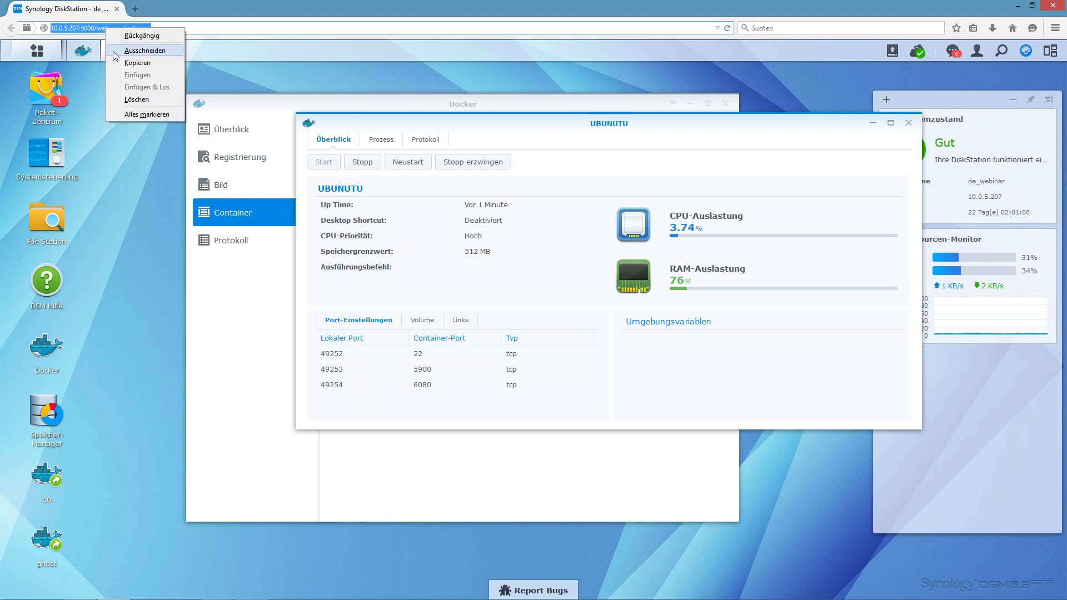
click(121, 62)
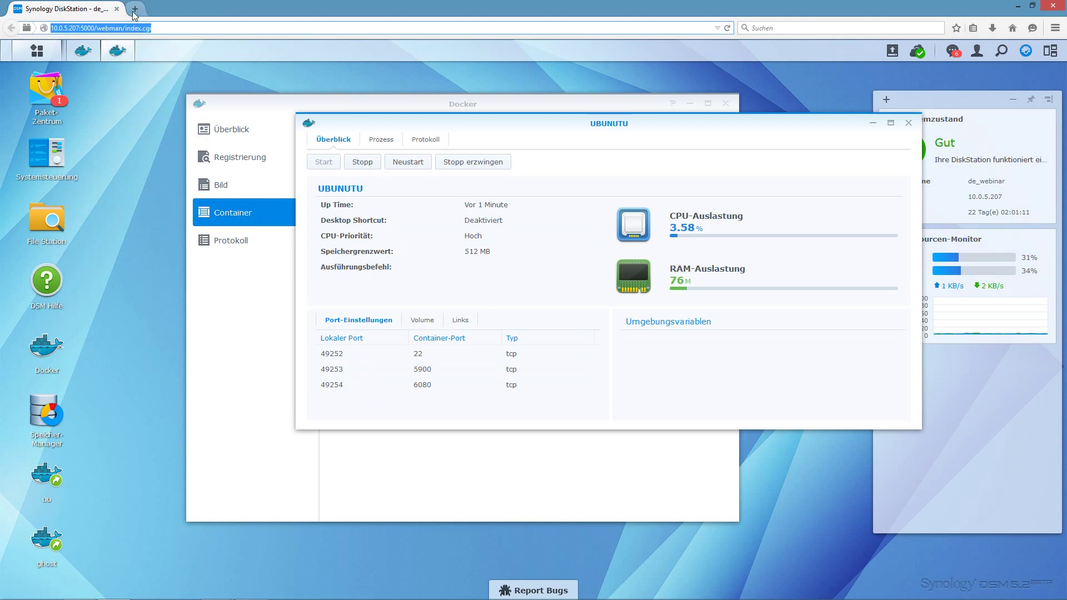
click(133, 11)
right_click(139, 31)
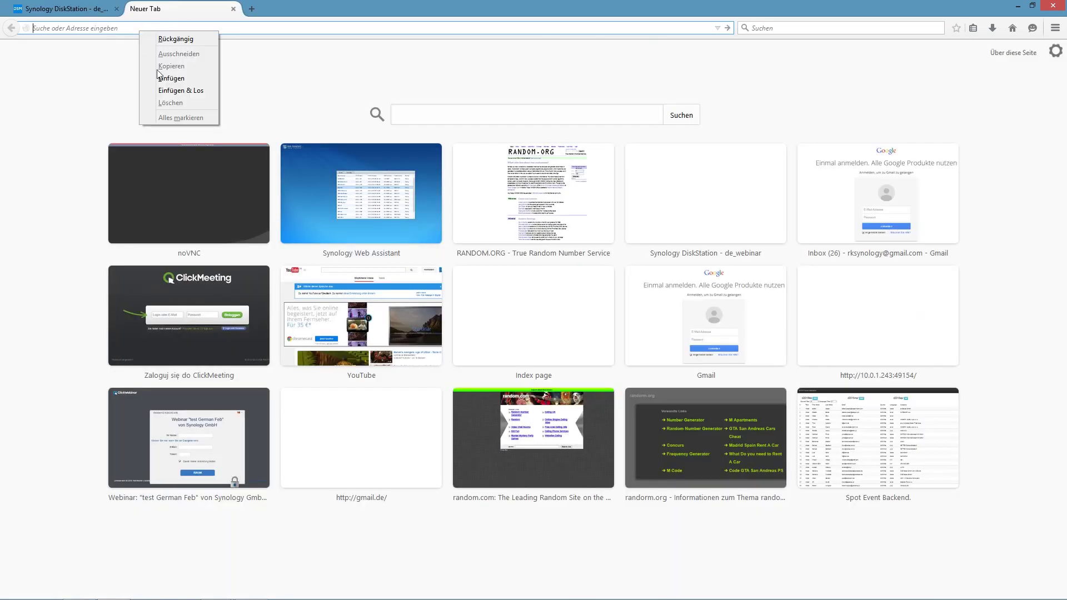
click(162, 79)
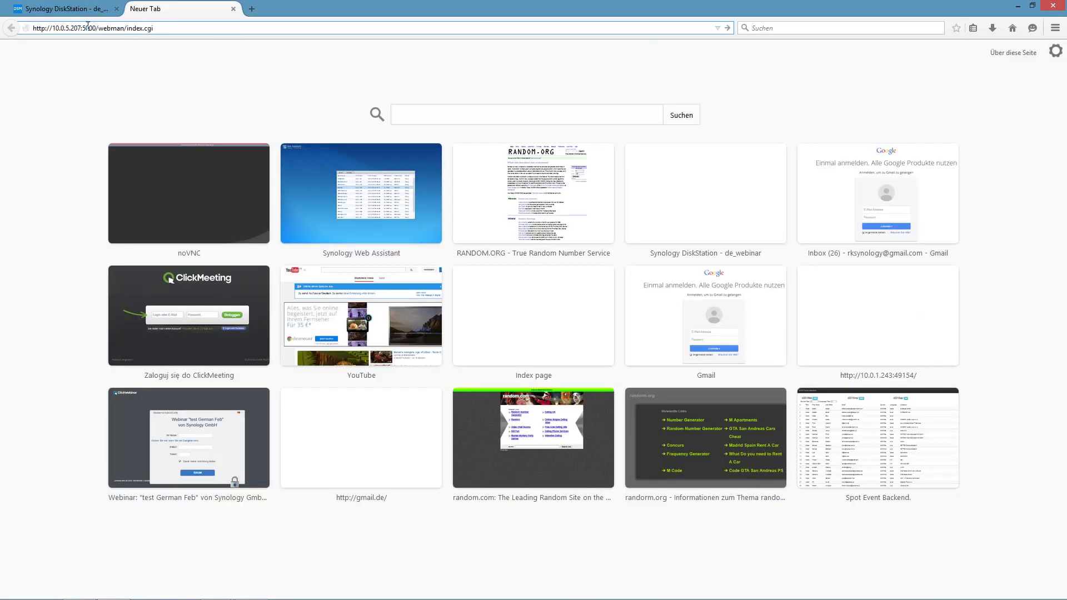
- Change the address to 10.0.5.207:49254, the local port mapped to container port 6080, and load the page
drag(86, 28, 178, 29)
key(BackSpace)
key(BackSpace)
text(49254)
click(111, 13)
click(171, 10)
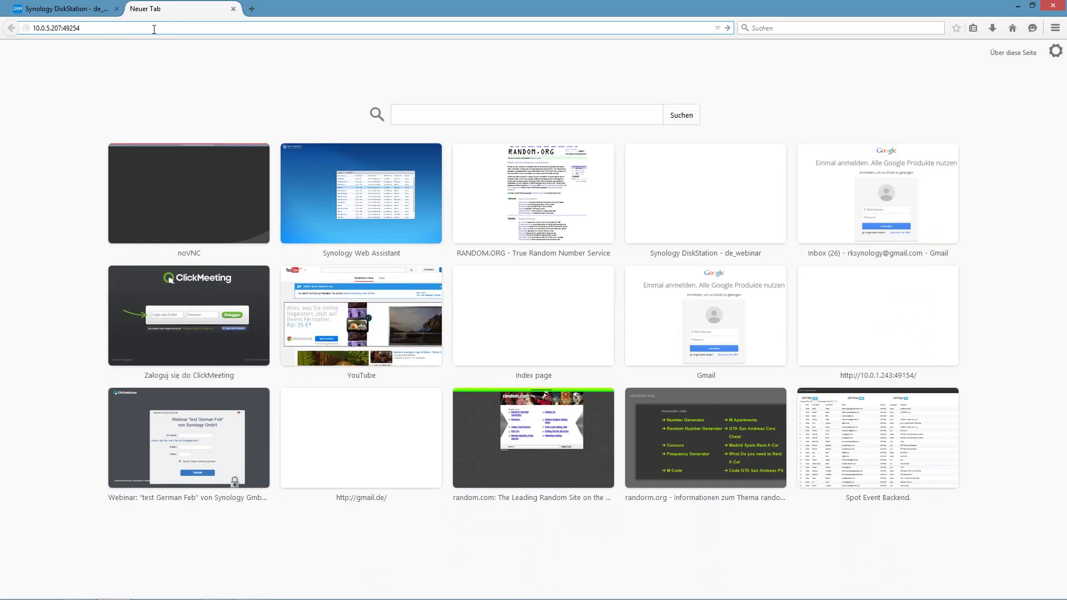
key(Return)
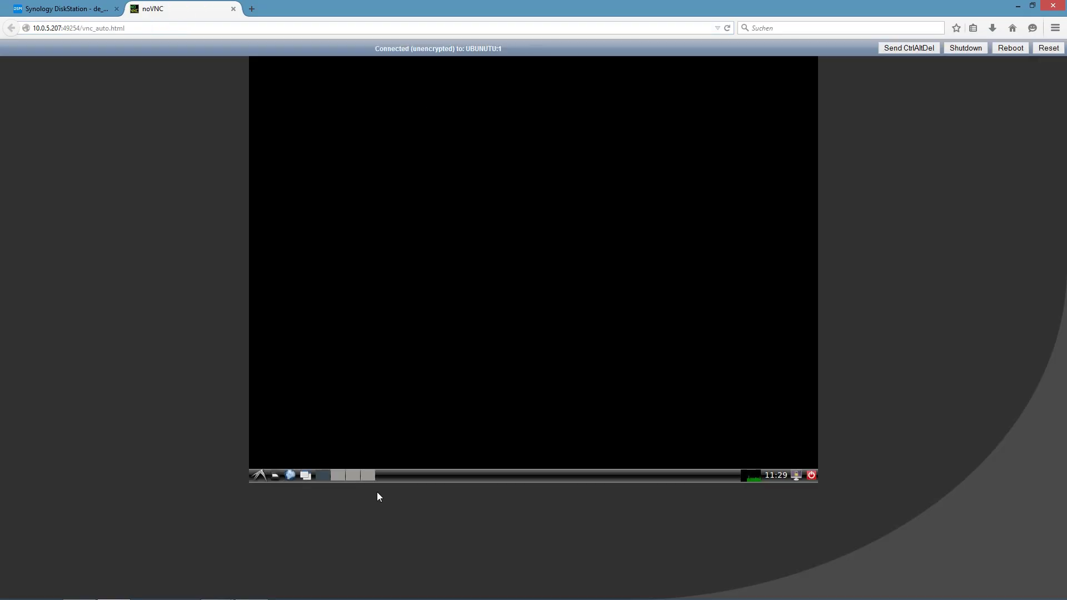
- View the home folder in the remote Ubuntu desktop, close it, and return to the DiskStation page with the noVNC tab closed
click(276, 475)
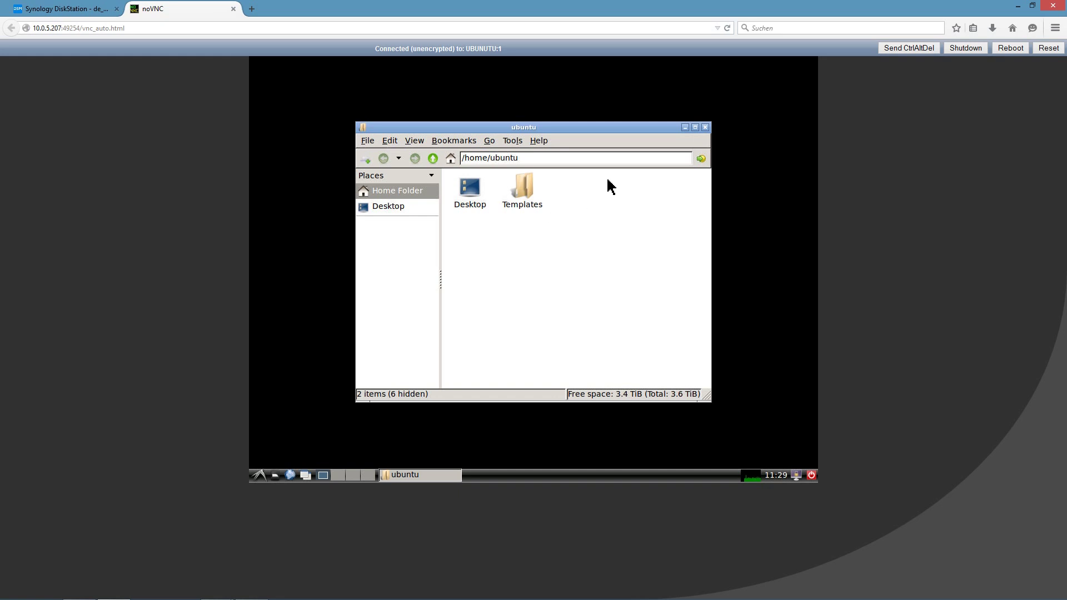
click(706, 128)
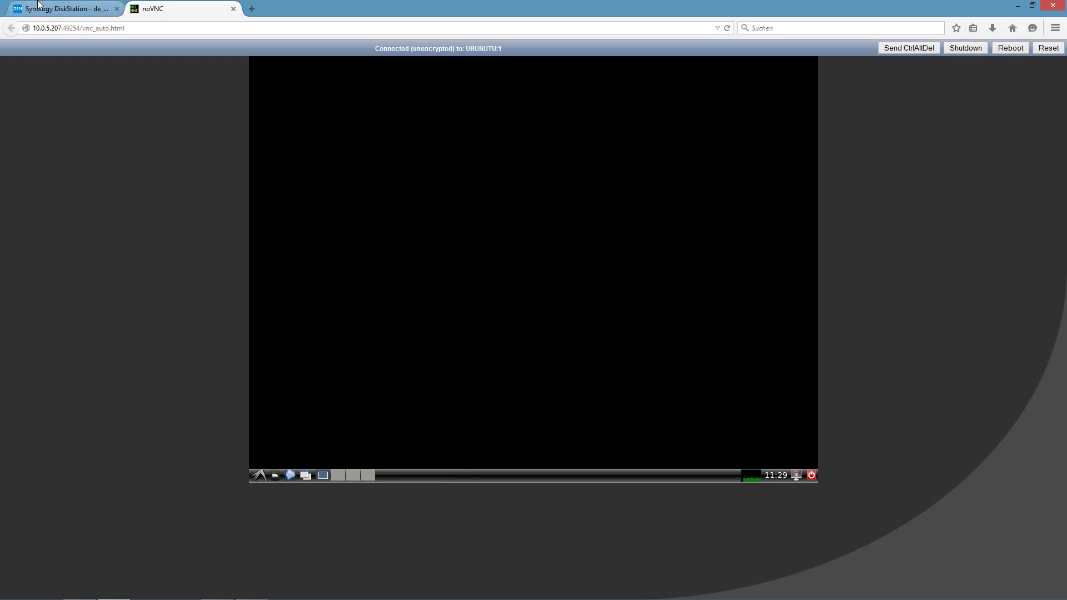
click(78, 11)
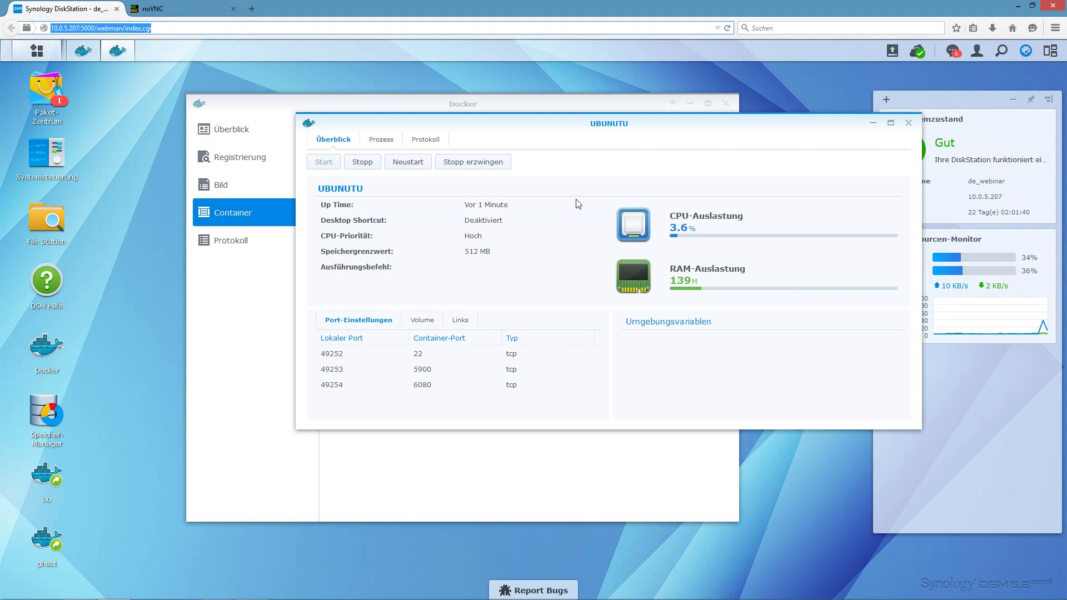
click(233, 9)
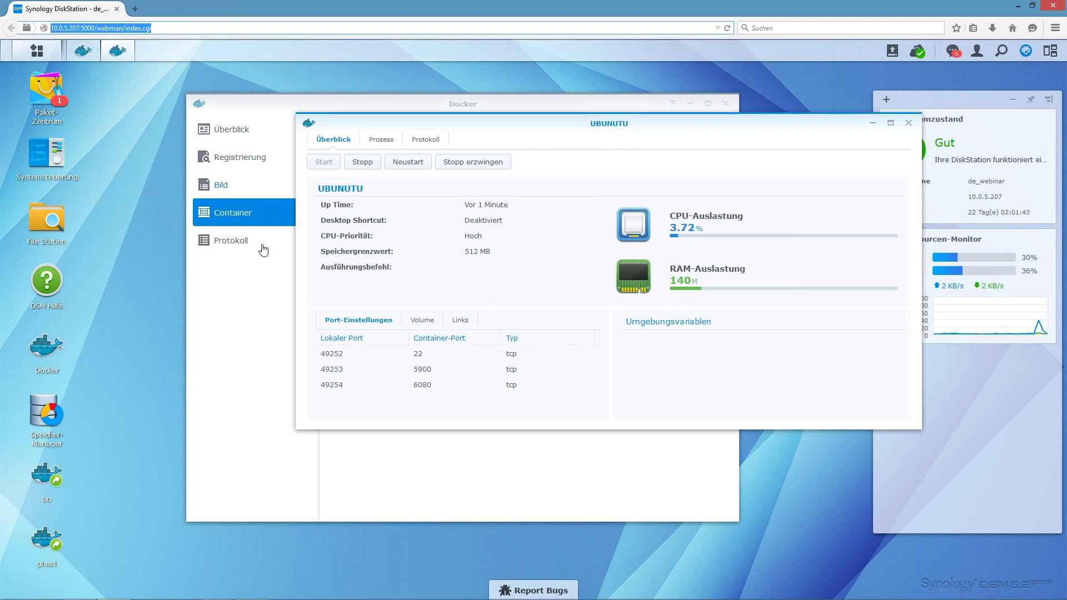
- Close the UBUNUTU container's details window and stop that container from the container list
click(908, 122)
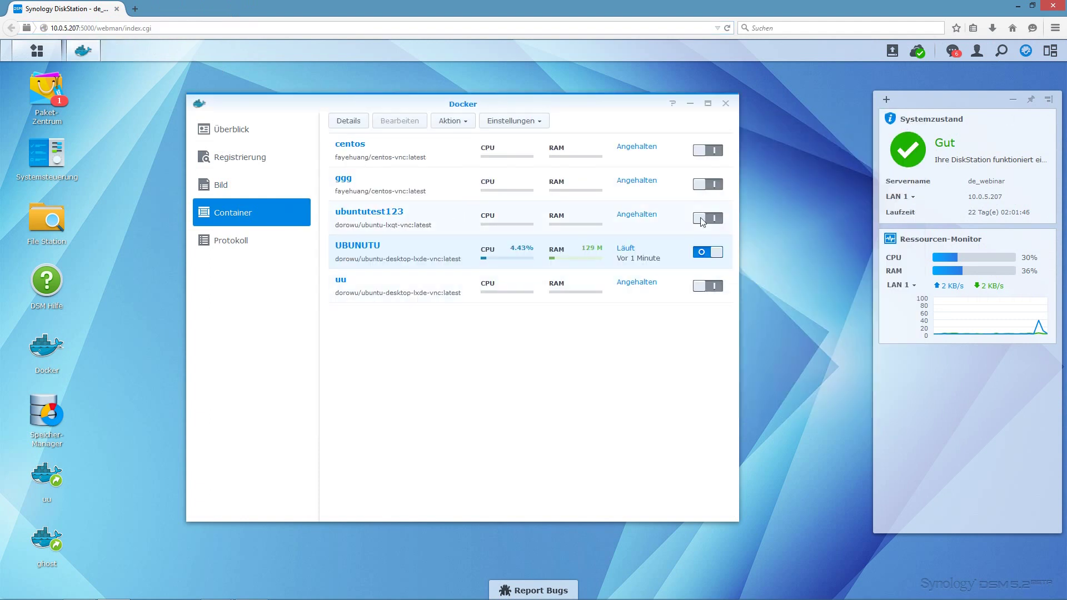
click(711, 253)
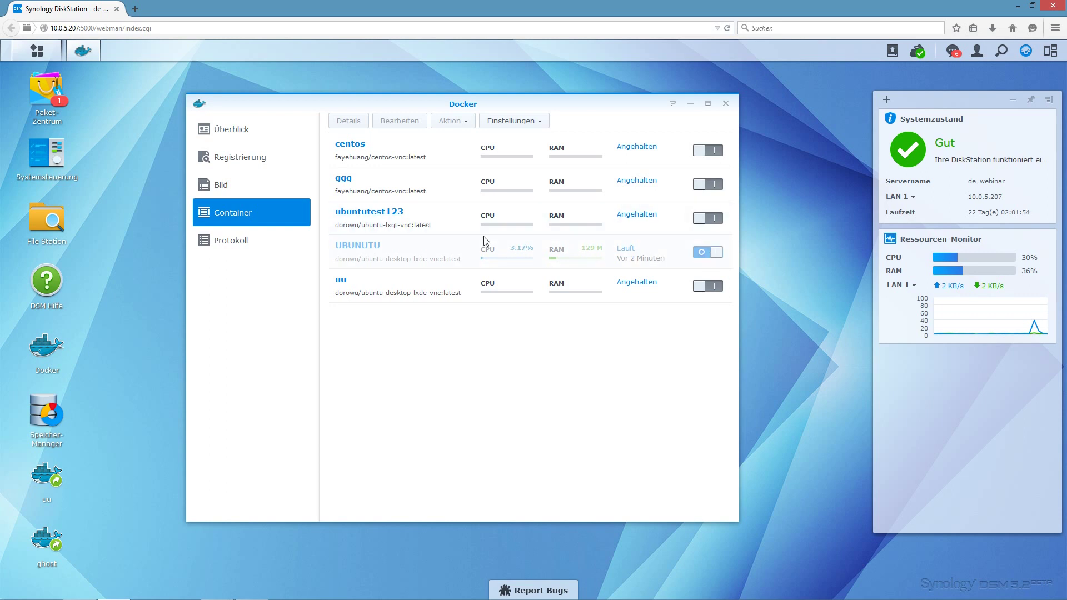
- Check the active containers in the Docker overview, return to the container list, and close the Docker window
click(230, 133)
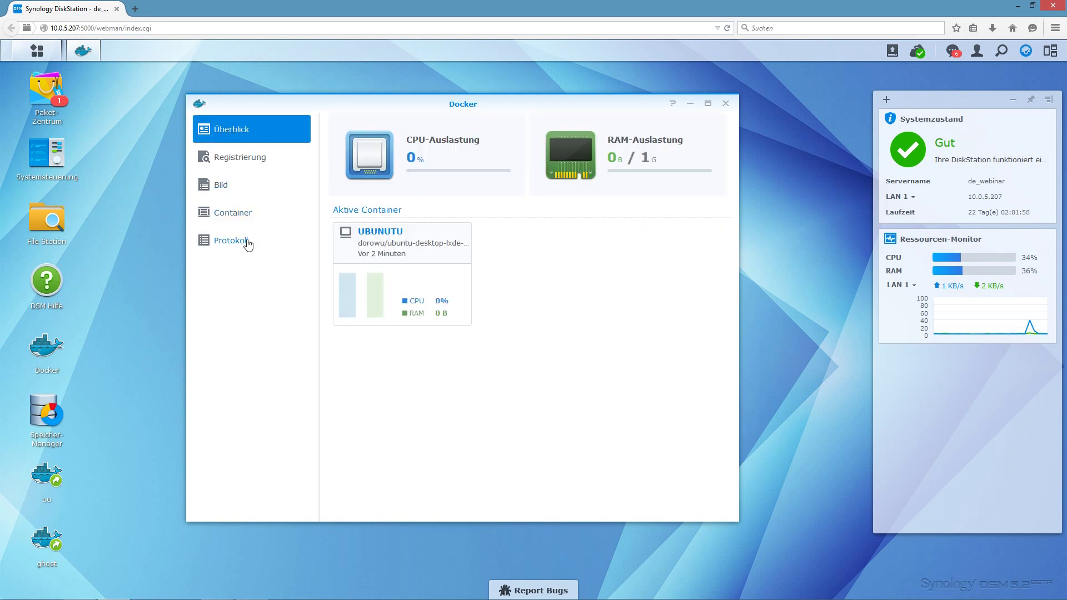
click(238, 221)
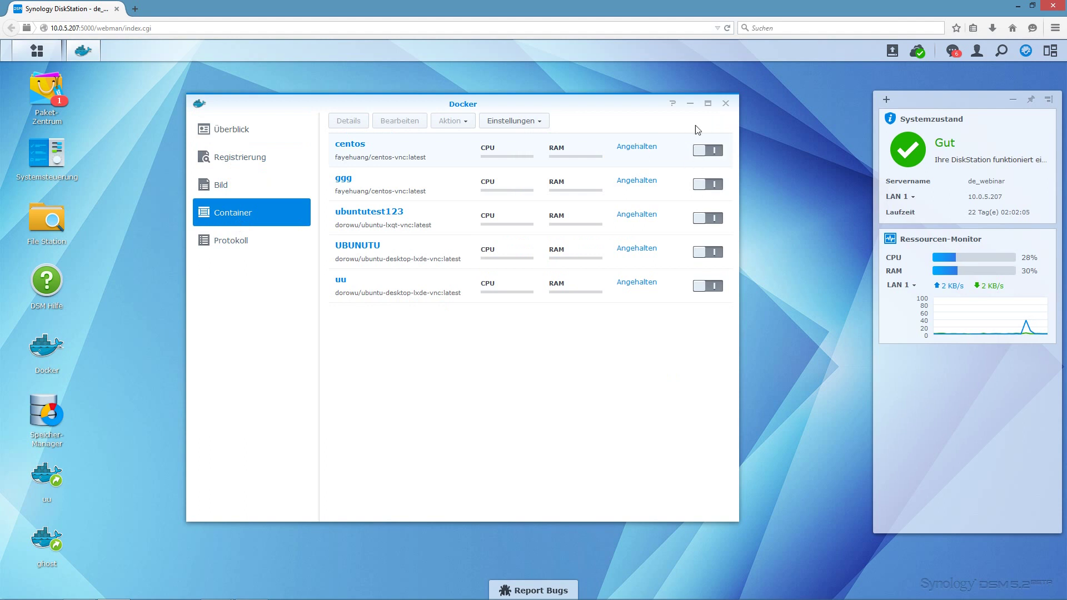
click(724, 104)
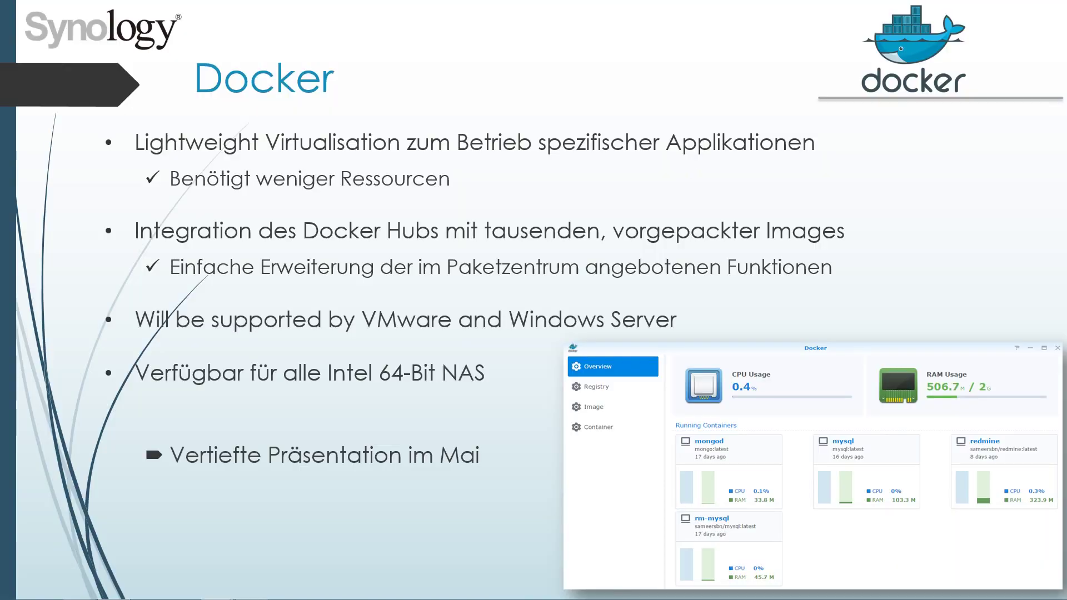
click(529, 240)
key(Left)
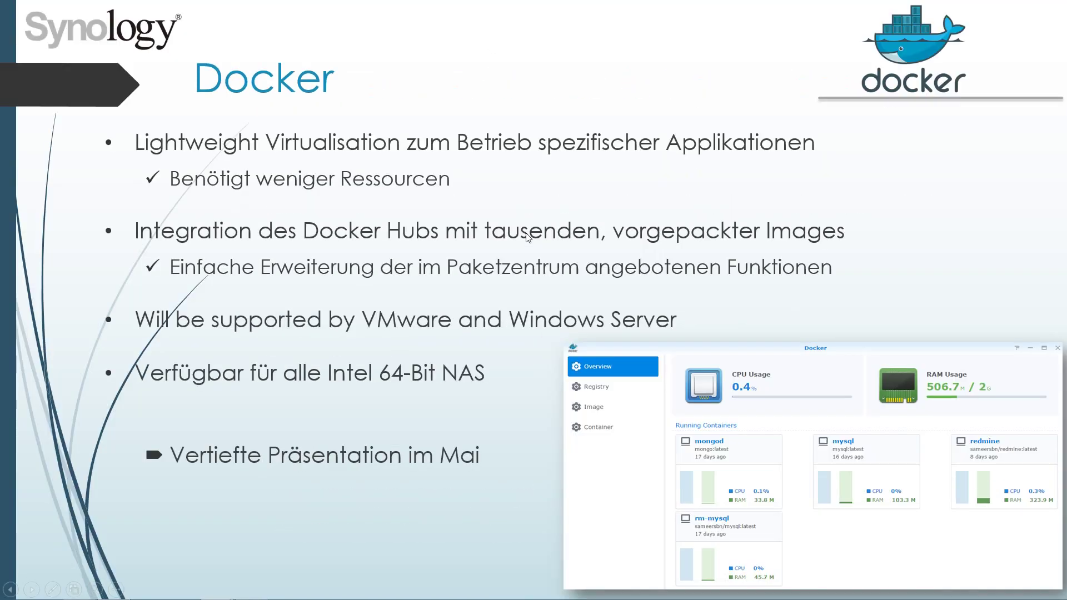